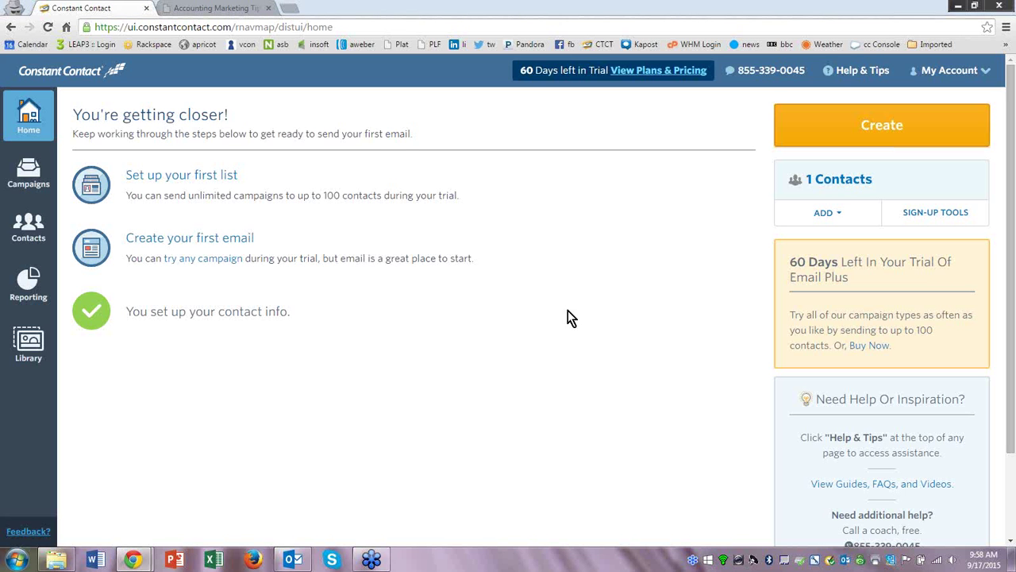
Create a new email campaign based on the "Client Program Annou..." welcome template.
{"action": "left_click", "coordinate": [19, 169]}
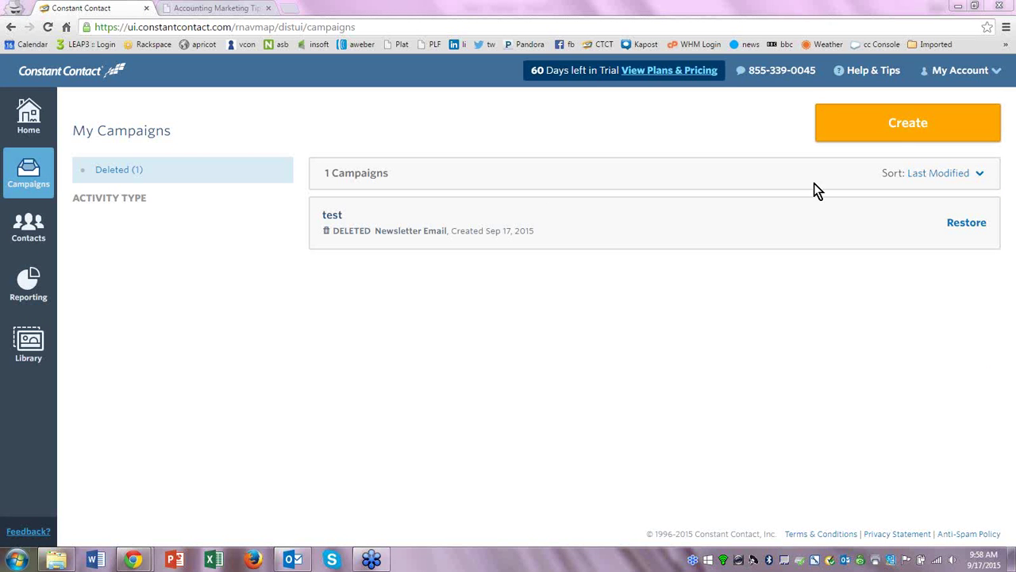
{"action": "left_click", "coordinate": [915, 125]}
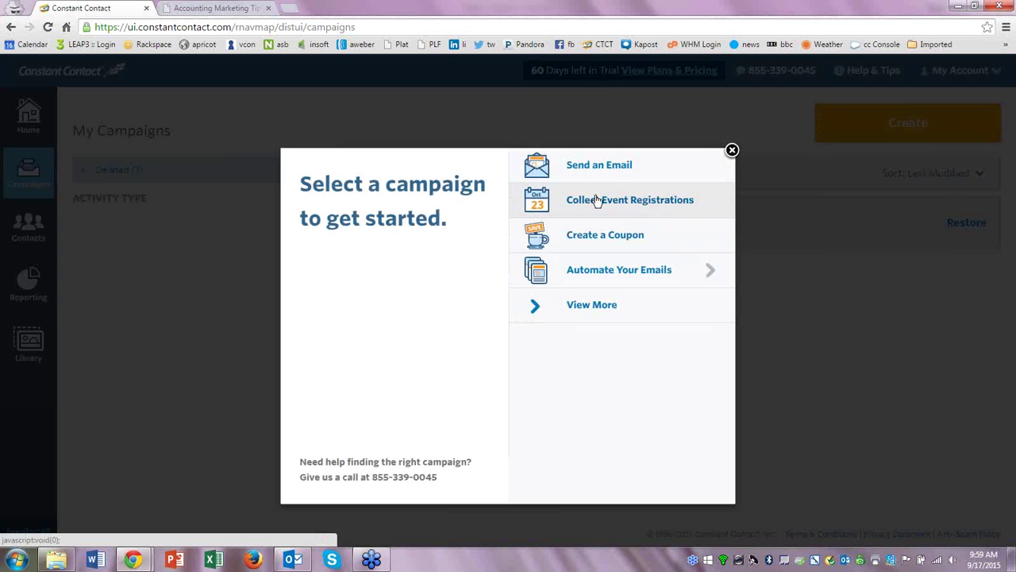
{"action": "left_click", "coordinate": [599, 164]}
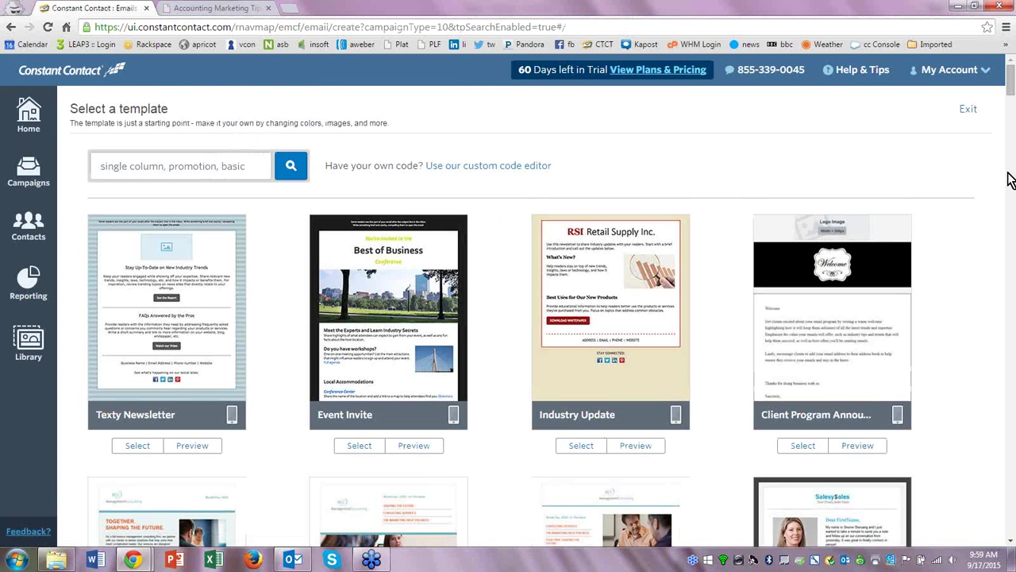
{"action": "left_click_drag", "start_coordinate": [1011, 79], "coordinate": [976, 187]}
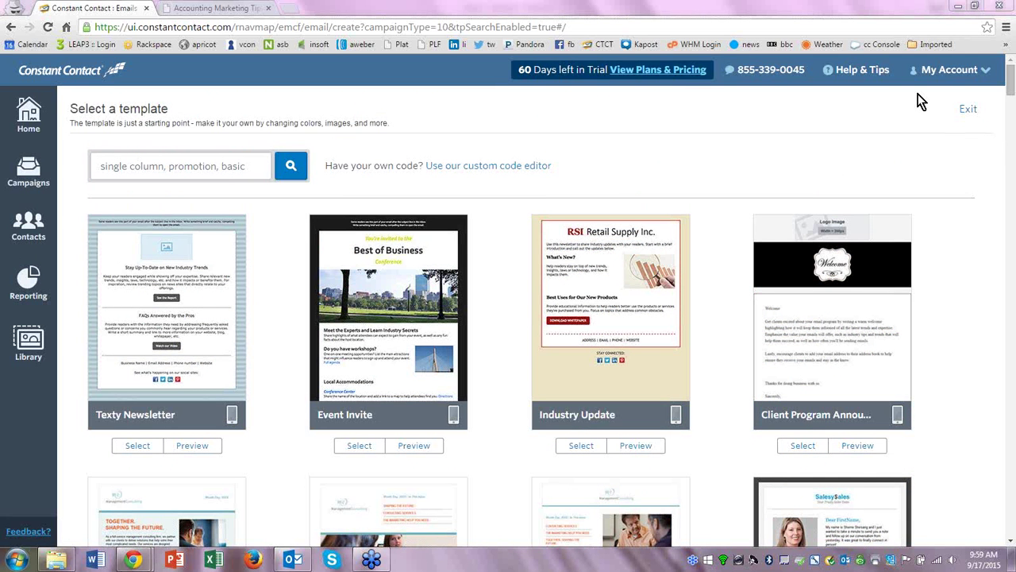
{"action": "left_click", "coordinate": [803, 446]}
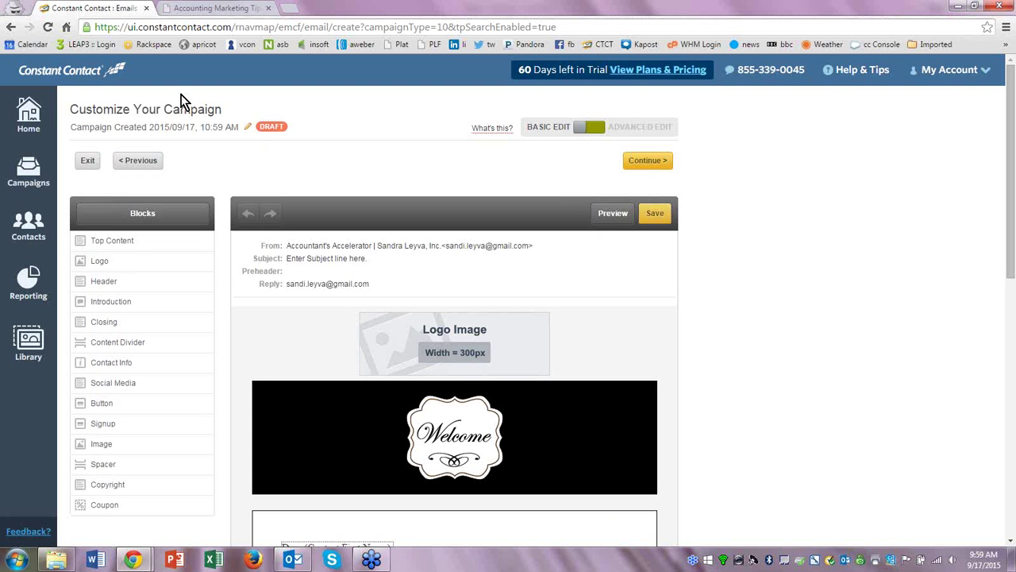
Rename the campaign as "Newsletter 9-17-2015".
{"action": "left_click", "coordinate": [110, 127]}
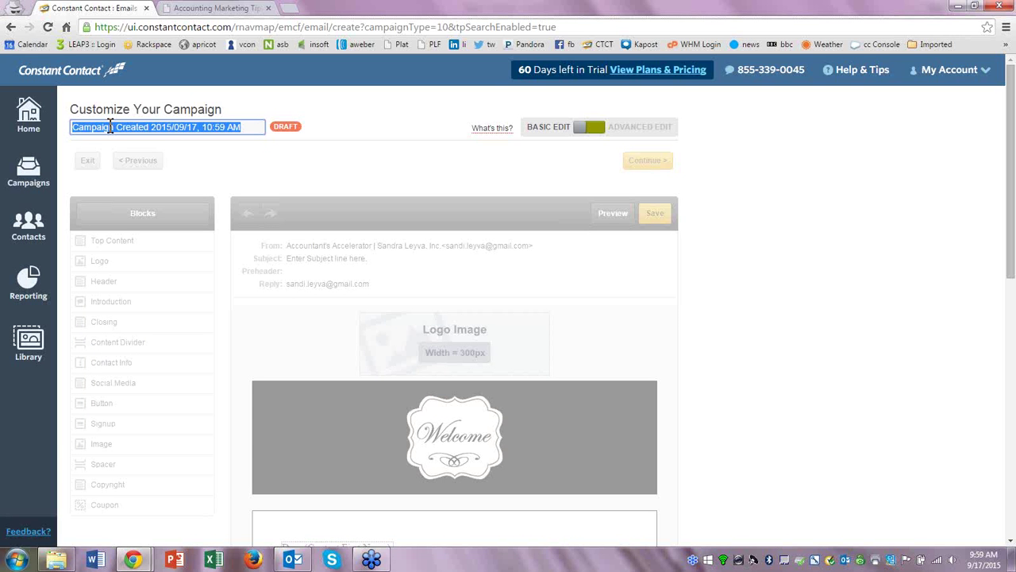
{"action": "type", "text": "News"}
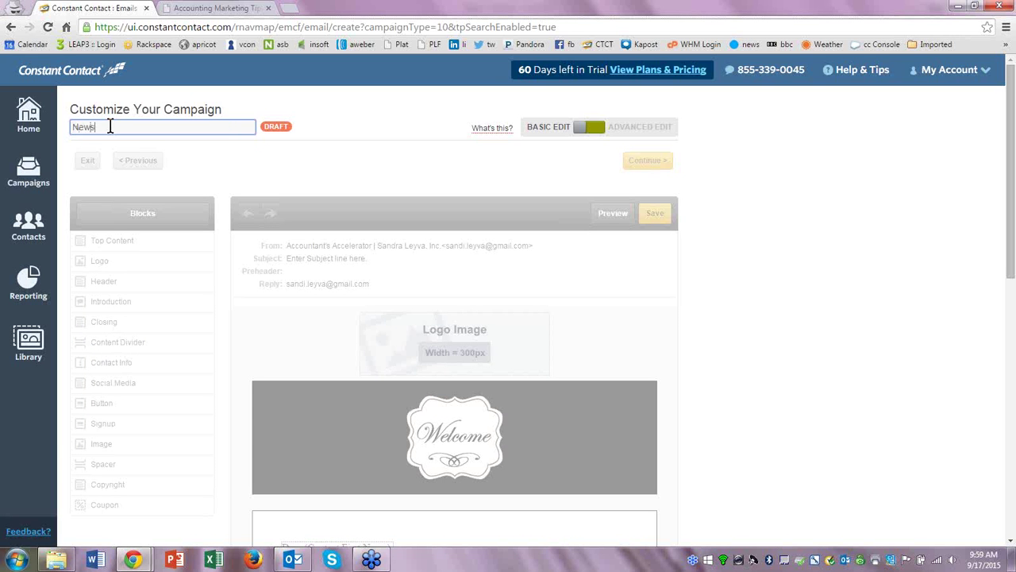
{"action": "type", "text": "letter 9-17-2015"}
{"action": "left_click", "coordinate": [214, 175]}
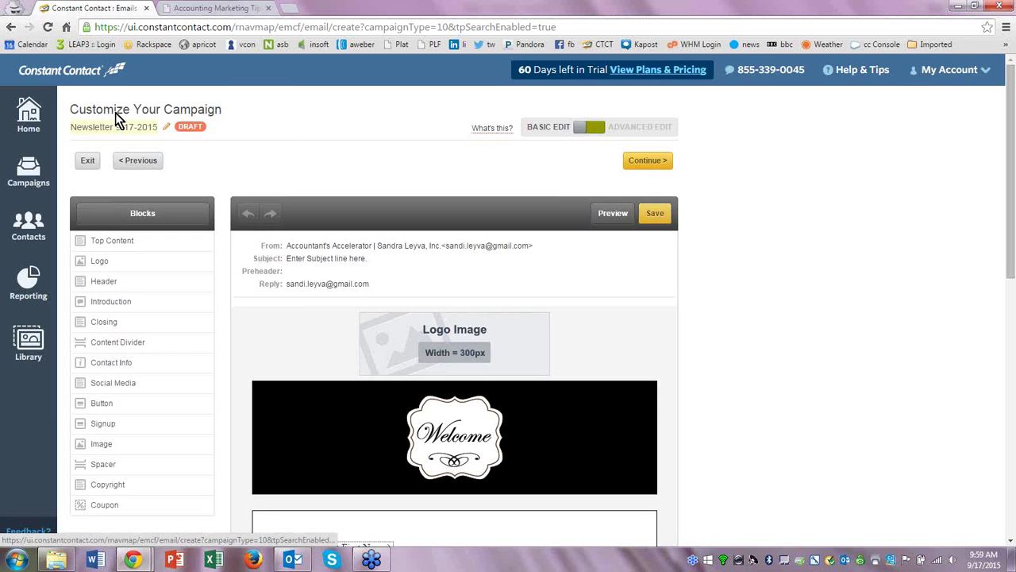
Set the email's subject line to "5 Cash Flow Tips" in the header options.
{"action": "mouse_move", "coordinate": [341, 241]}
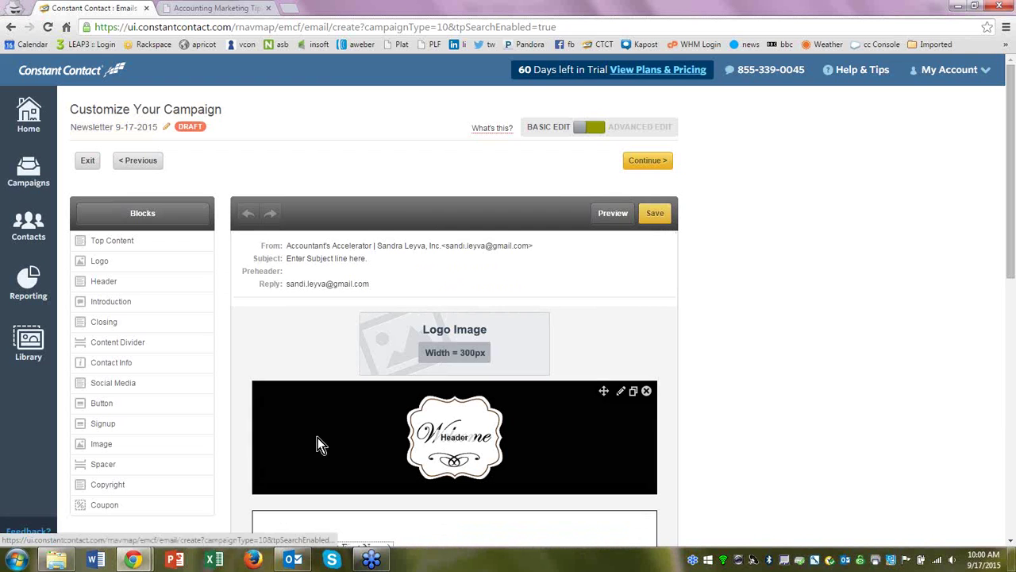
{"action": "mouse_move", "coordinate": [441, 270]}
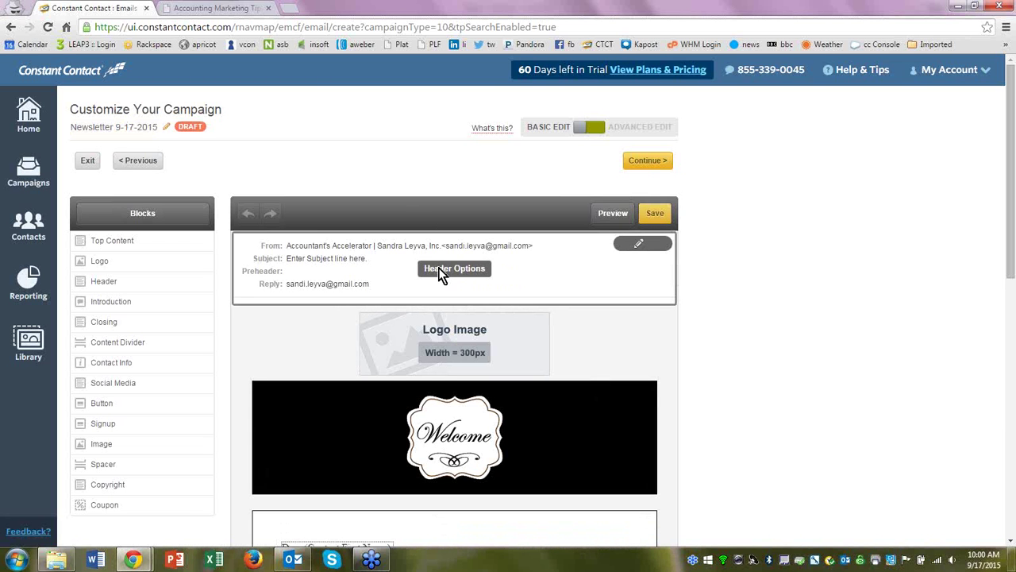
{"action": "left_click", "coordinate": [441, 269]}
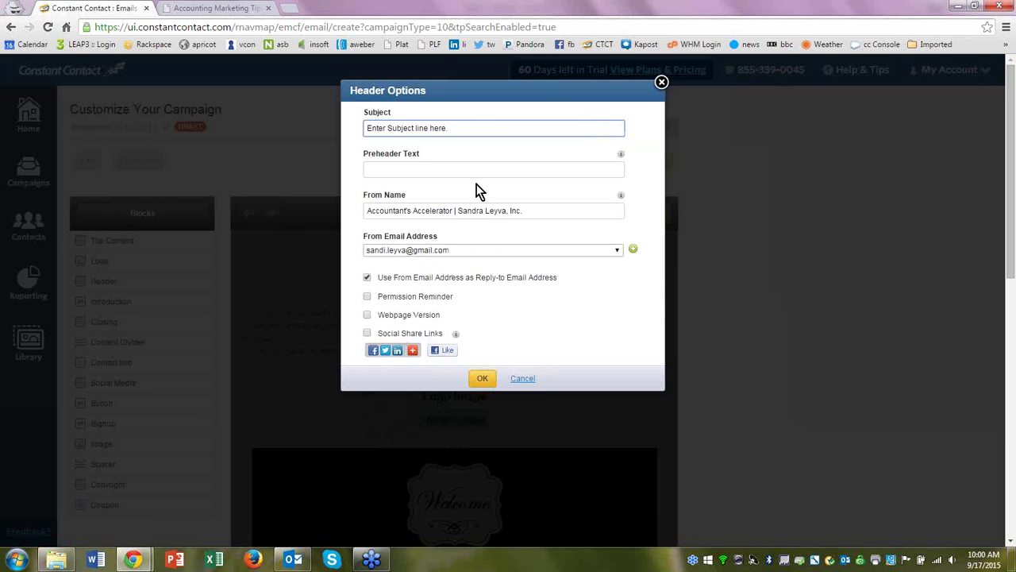
{"action": "left_click_drag", "start_coordinate": [465, 129], "coordinate": [370, 136]}
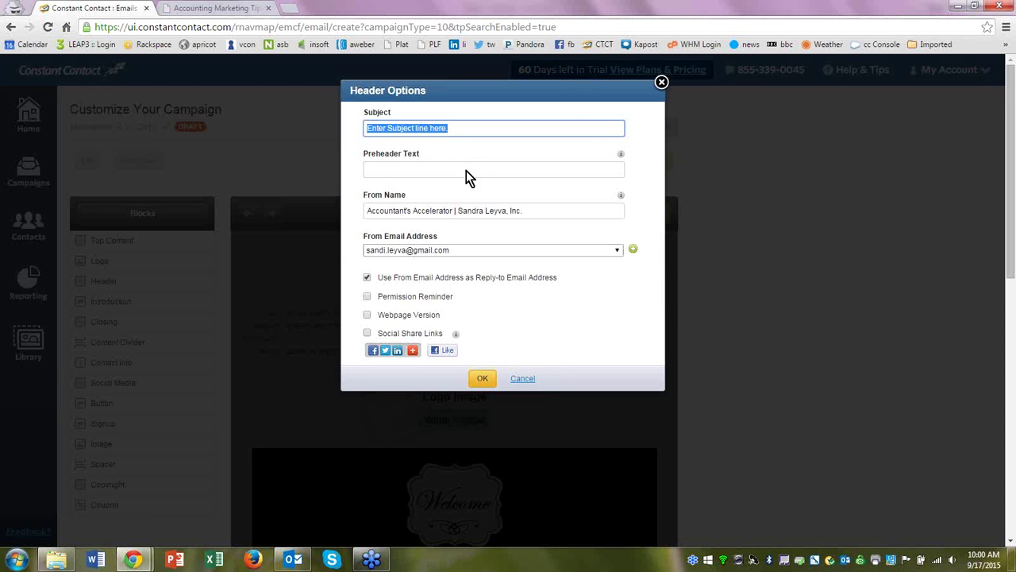
{"action": "type", "text": "5"}
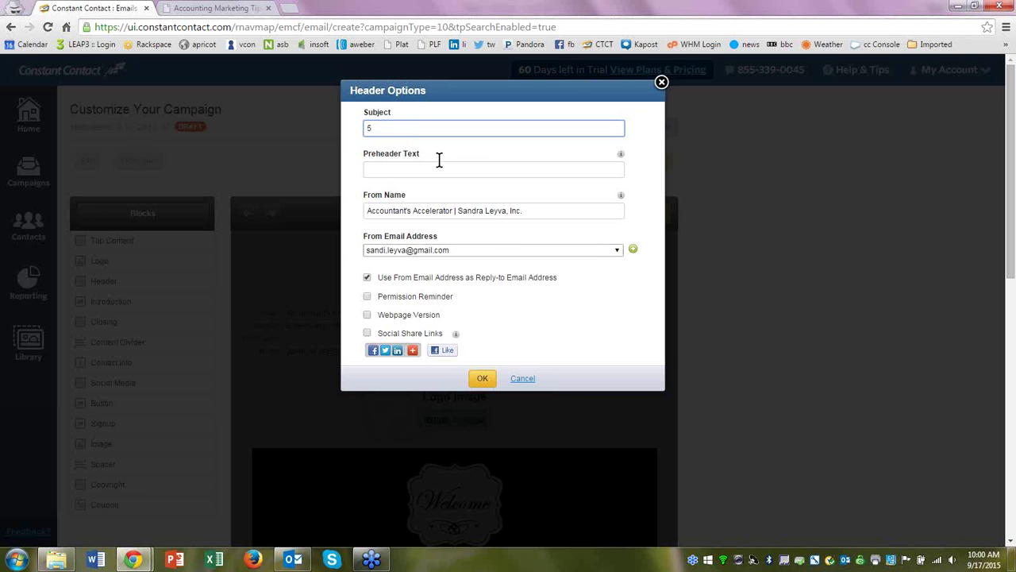
{"action": "type", "text": " Cash Flow Tips"}
{"action": "left_click", "coordinate": [481, 380]}
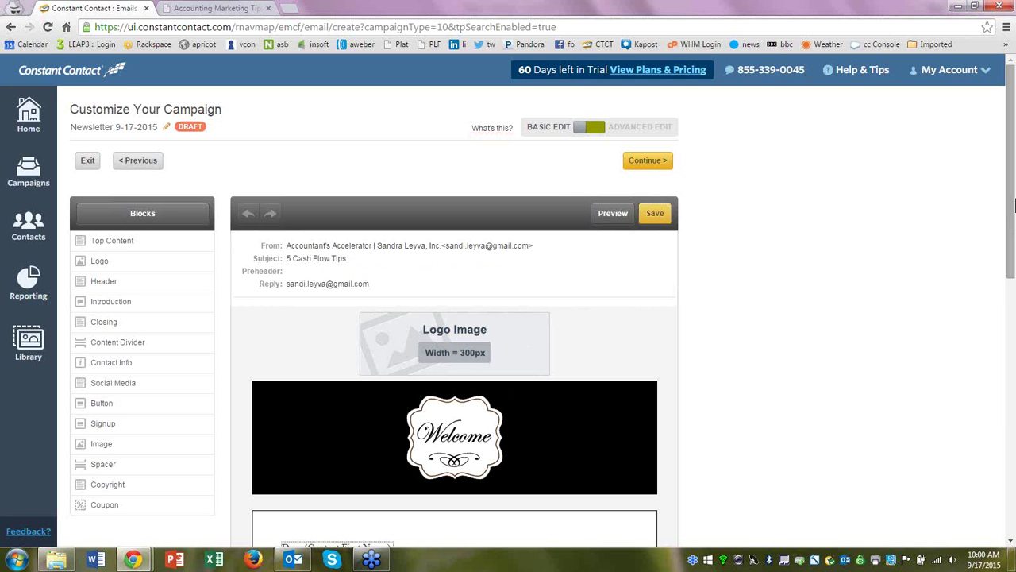
Replace the placeholder logo with the Accelerator's Network banner from the image library and save the logo block.
{"action": "left_click_drag", "start_coordinate": [1012, 198], "coordinate": [1013, 226]}
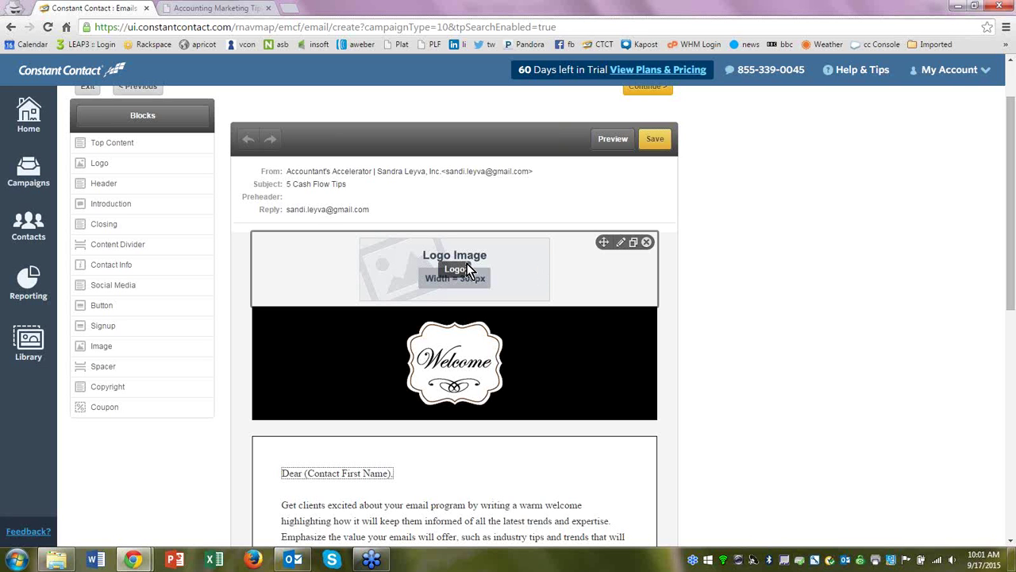
{"action": "left_click", "coordinate": [622, 244]}
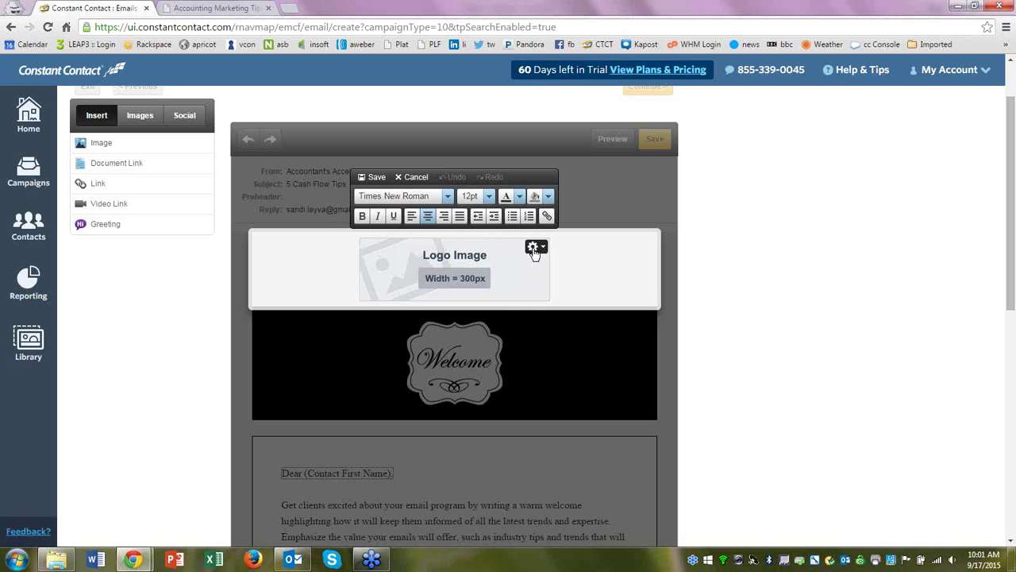
{"action": "left_click", "coordinate": [535, 250]}
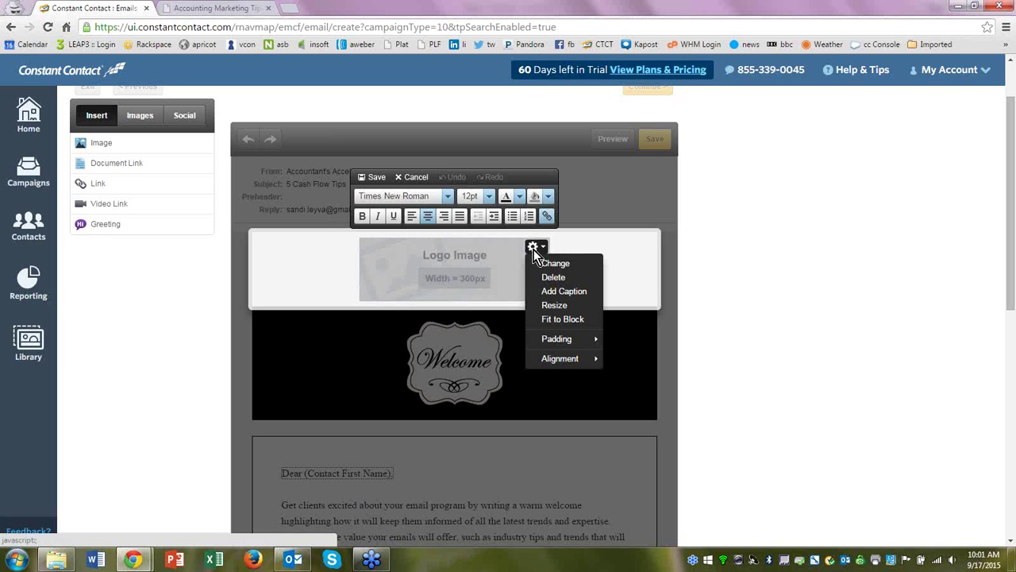
{"action": "left_click", "coordinate": [552, 265]}
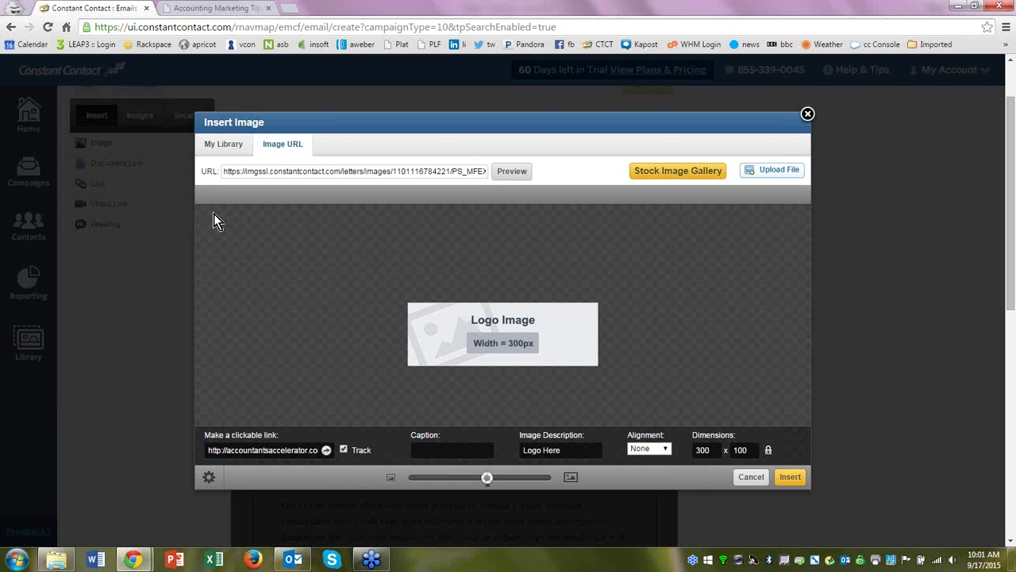
{"action": "left_click", "coordinate": [223, 148]}
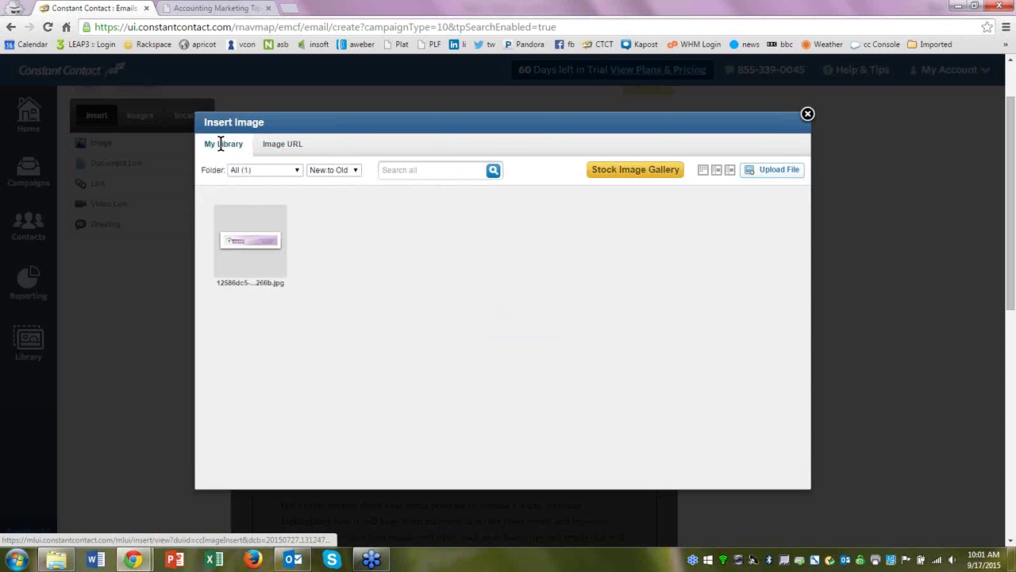
{"action": "left_click", "coordinate": [245, 266]}
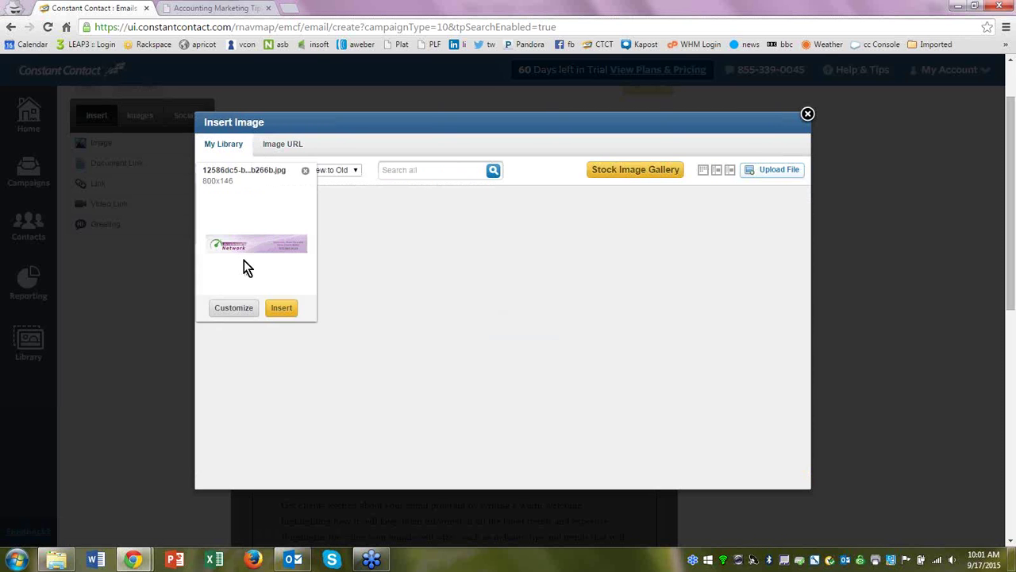
{"action": "left_click", "coordinate": [364, 294]}
{"action": "left_click", "coordinate": [258, 263]}
{"action": "left_click", "coordinate": [280, 311]}
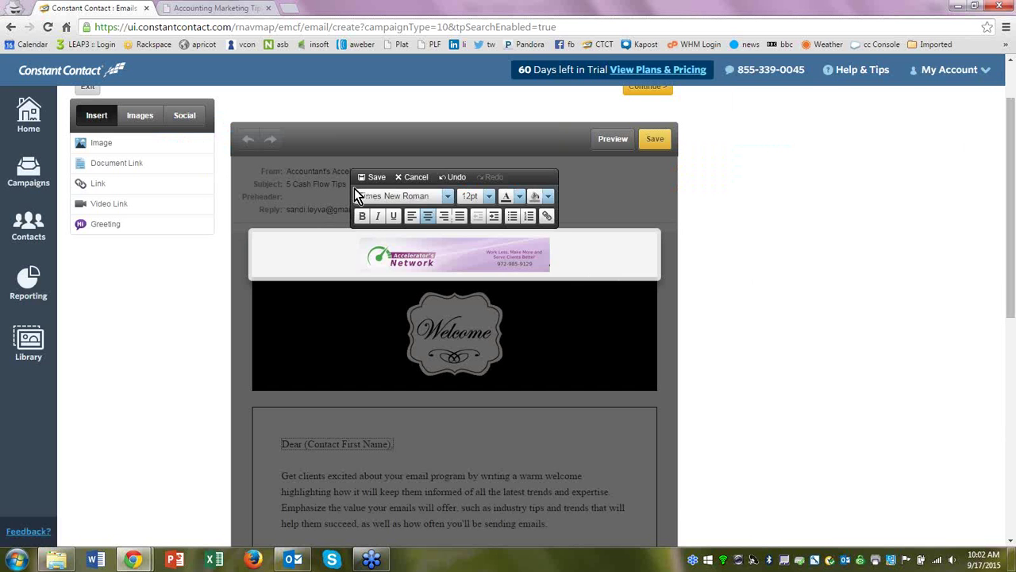
{"action": "left_click", "coordinate": [374, 178]}
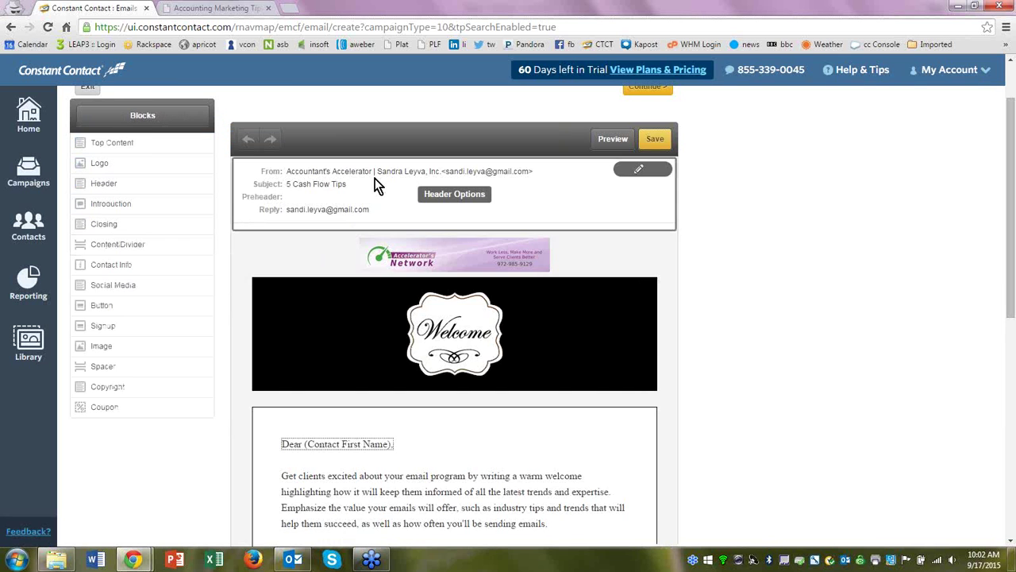
Delete the black Welcome header block beneath the logo.
{"action": "left_click", "coordinate": [538, 345]}
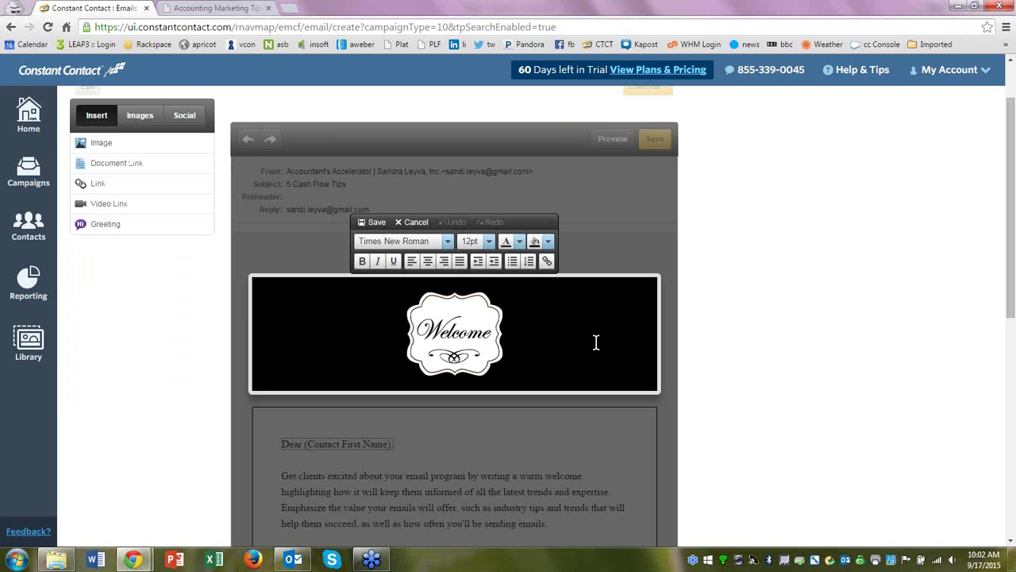
{"action": "left_click", "coordinate": [411, 222]}
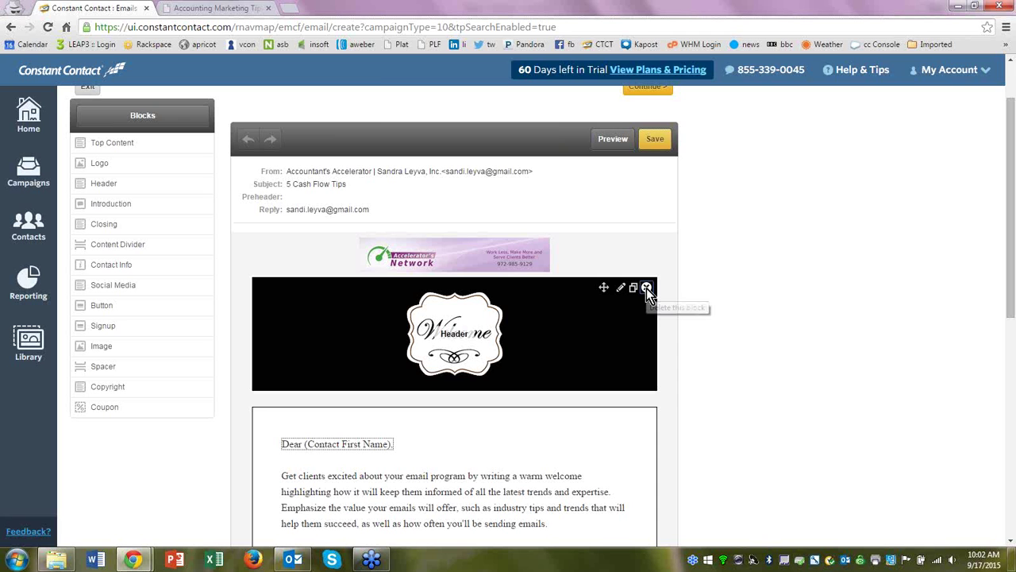
{"action": "left_click", "coordinate": [646, 288]}
{"action": "left_click", "coordinate": [543, 108]}
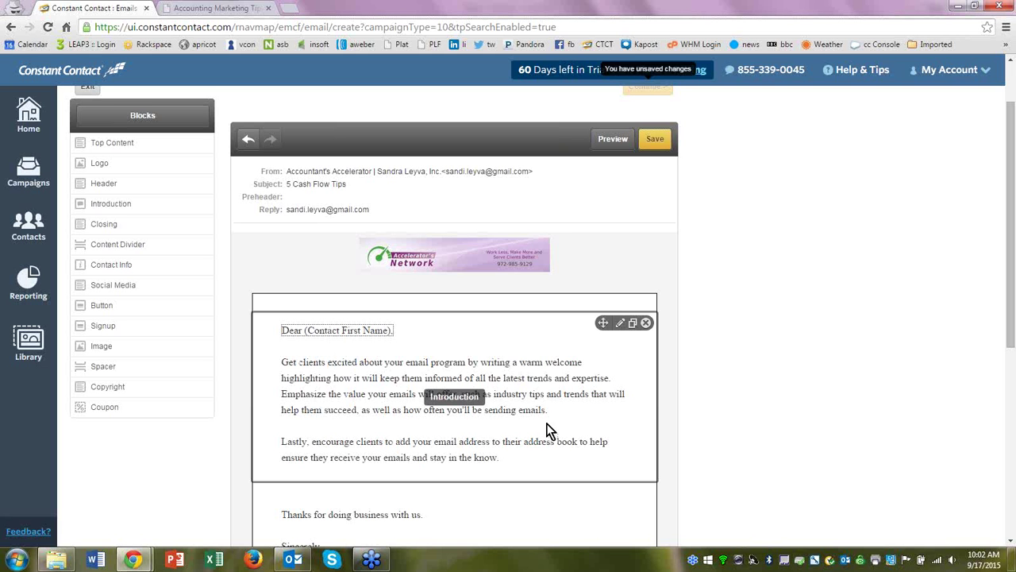
Replace the introduction's body paragraphs below the greeting with "Here's my newsletter." and save the block.
{"action": "left_click", "coordinate": [617, 333]}
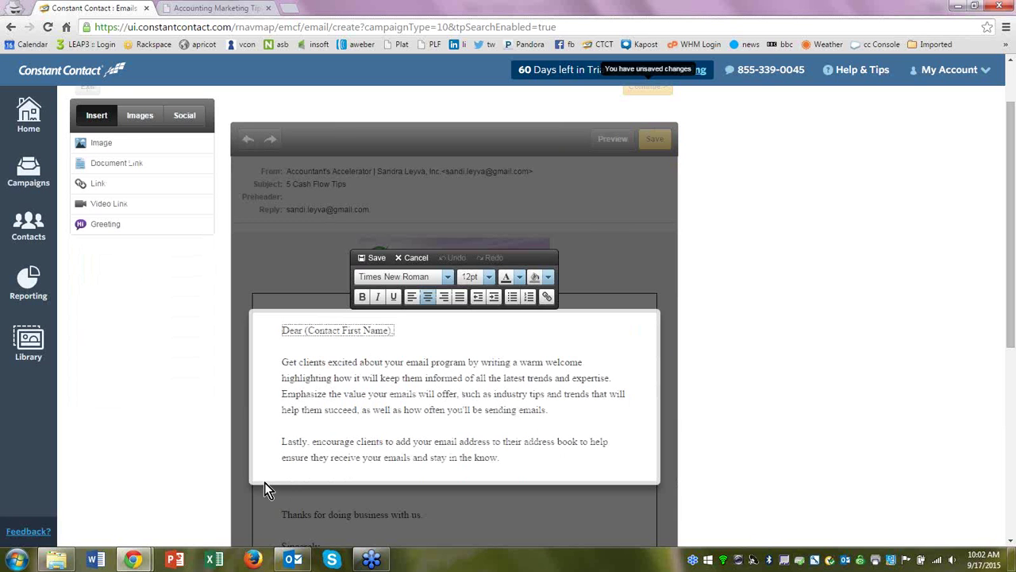
{"action": "left_click_drag", "start_coordinate": [282, 362], "coordinate": [517, 461]}
{"action": "type", "text": "H"}
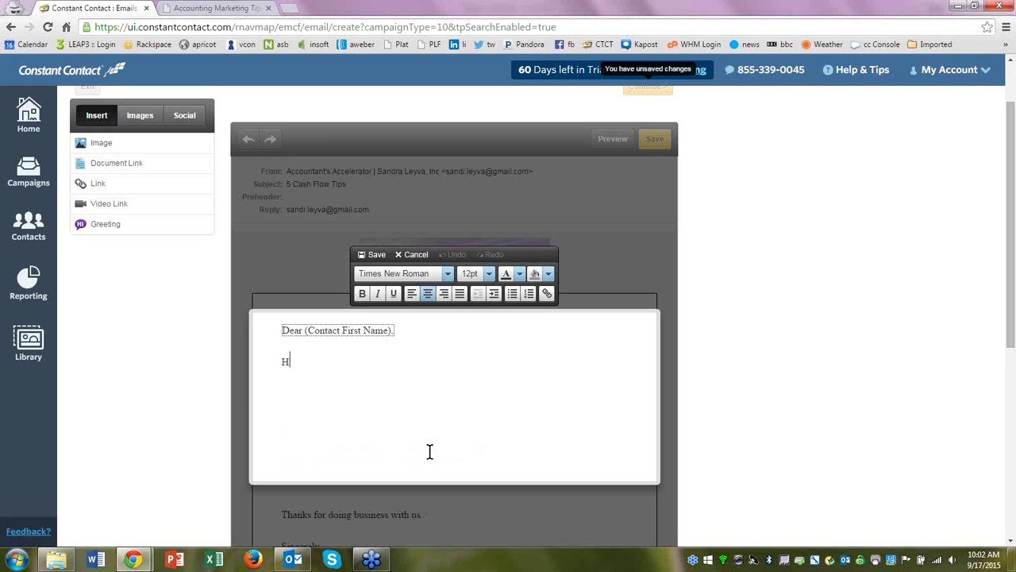
{"action": "type", "text": "ere's my news"}
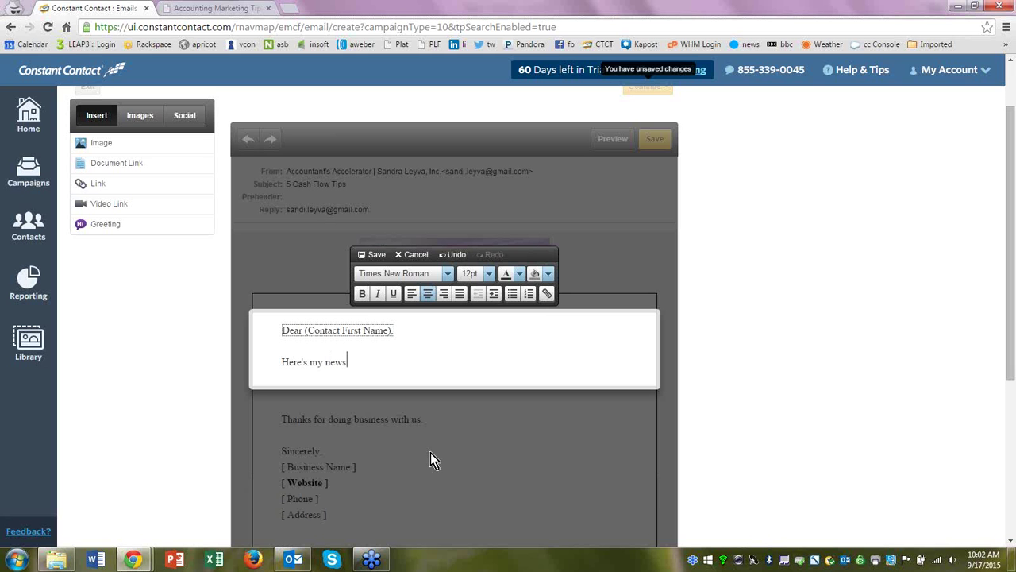
{"action": "type", "text": "letter."}
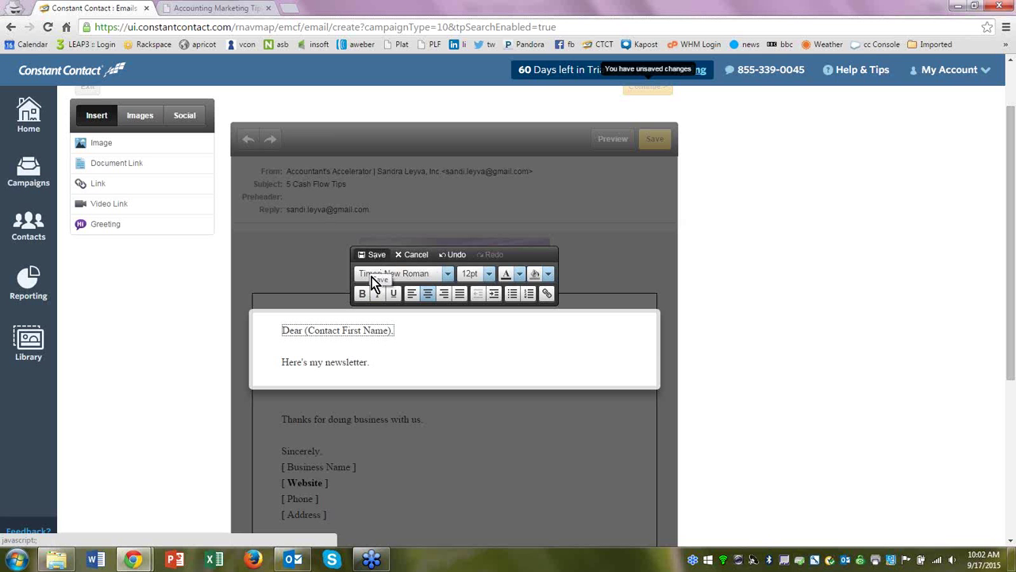
{"action": "left_click_drag", "start_coordinate": [280, 362], "coordinate": [397, 370]}
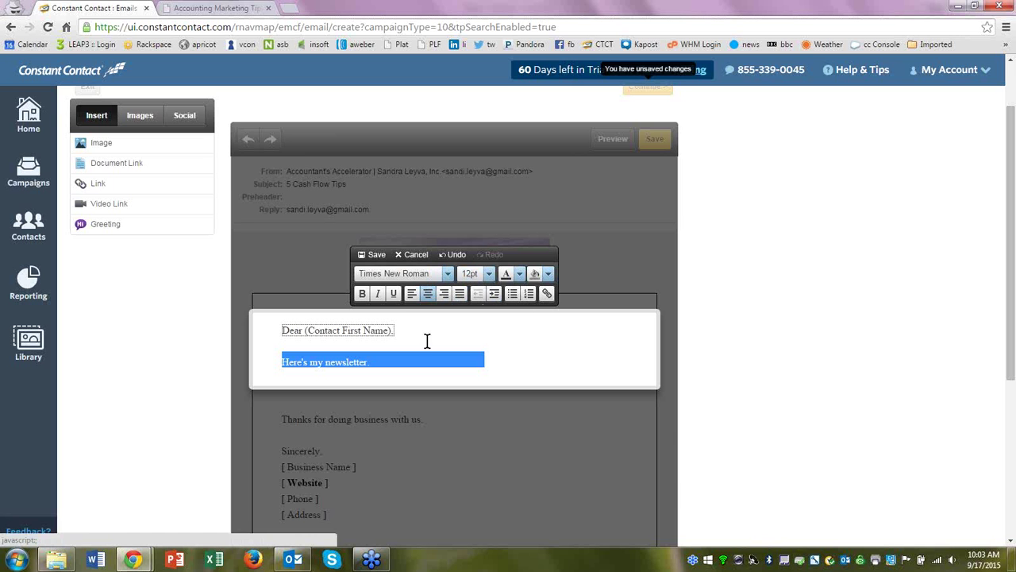
{"action": "left_click", "coordinate": [373, 255]}
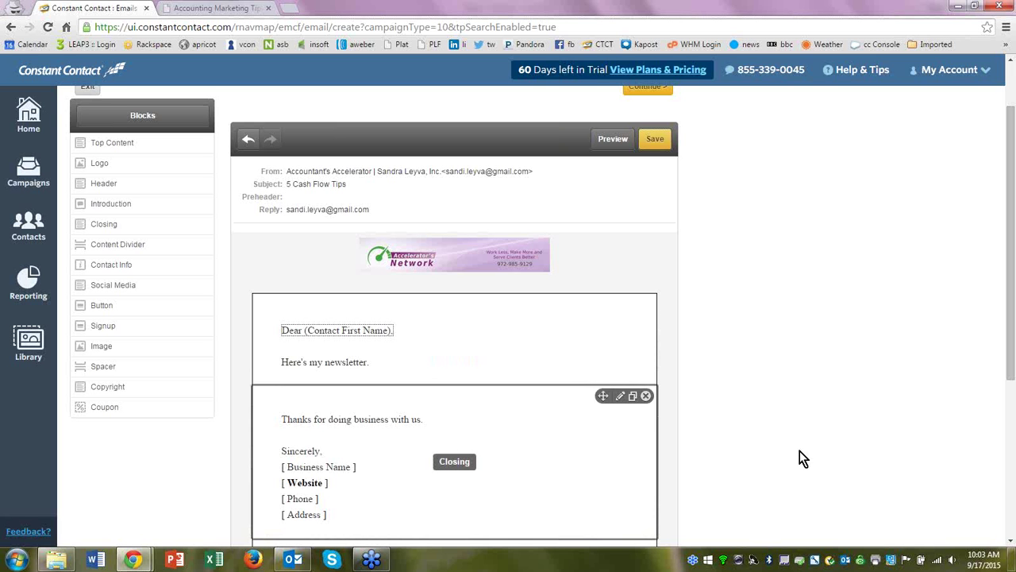
Review the rest of the email, save it and continue to the recipient and scheduling page.
{"action": "left_click_drag", "start_coordinate": [1012, 207], "coordinate": [1012, 274]}
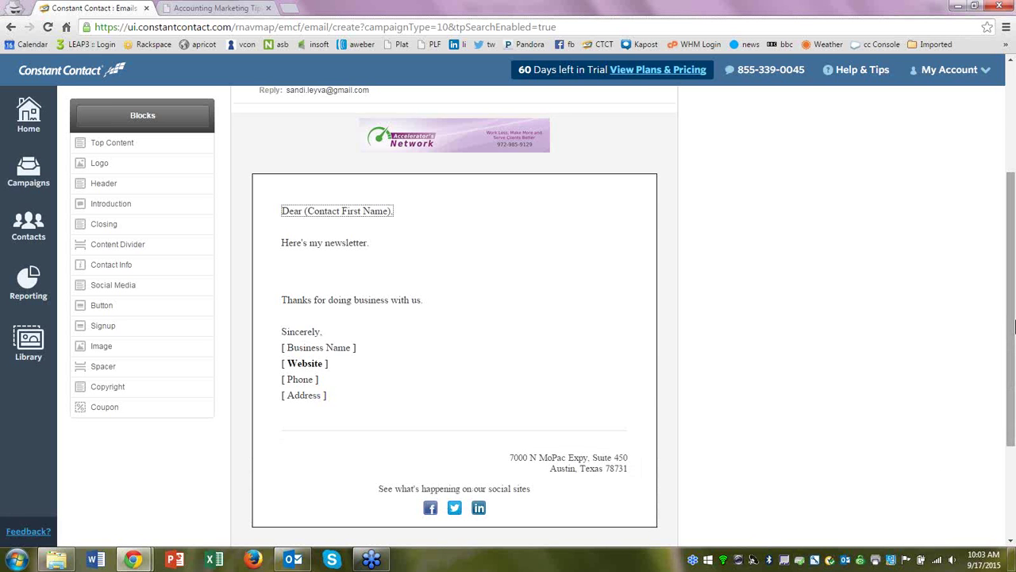
{"action": "left_click_drag", "start_coordinate": [1013, 300], "coordinate": [1005, 230]}
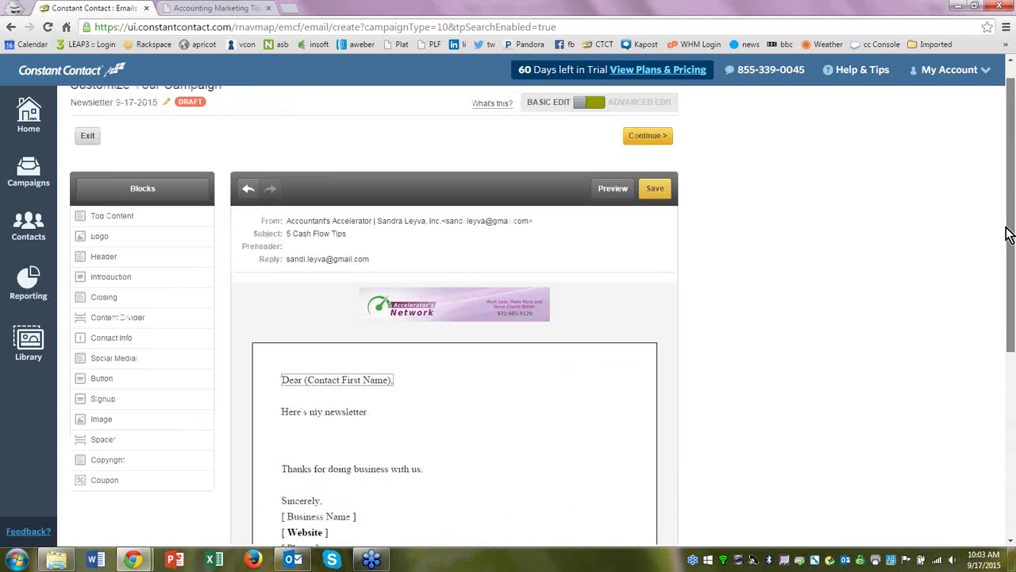
{"action": "left_click", "coordinate": [655, 190]}
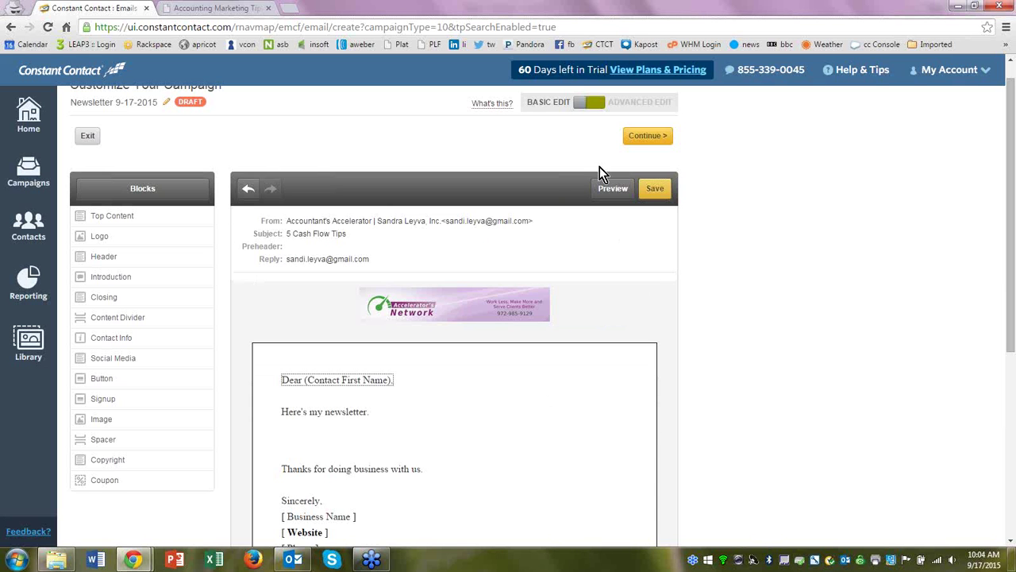
{"action": "left_click", "coordinate": [646, 139]}
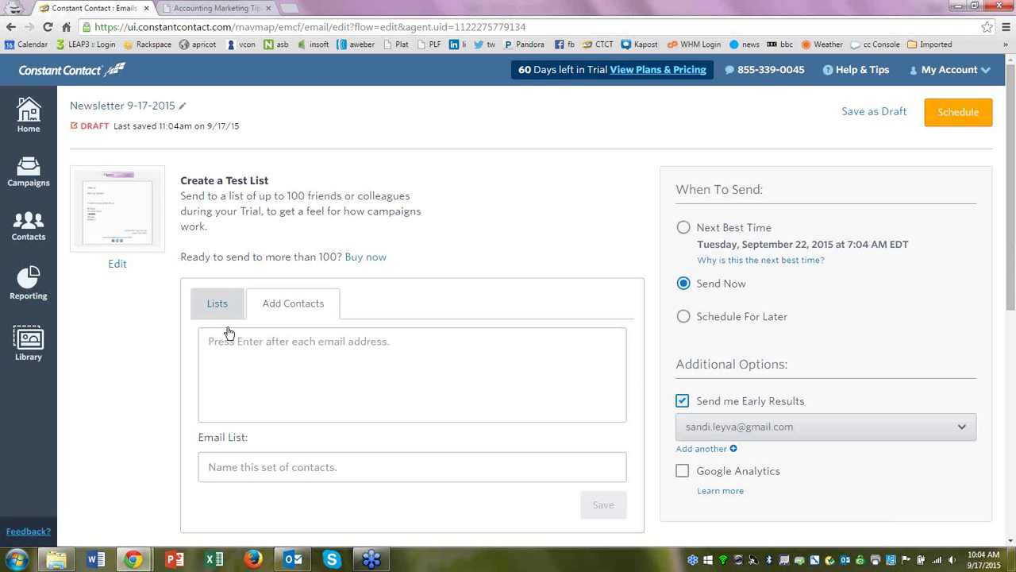
Choose the existing General Interest contact list as the email's recipients.
{"action": "left_click", "coordinate": [215, 307]}
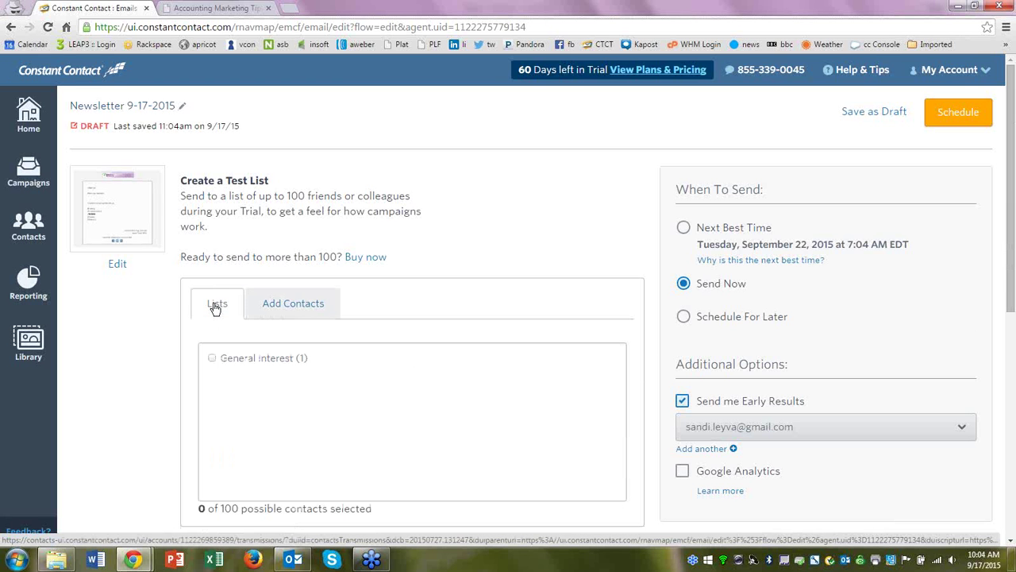
{"action": "mouse_move", "coordinate": [1006, 181]}
{"action": "left_mouse_down"}
{"action": "mouse_move", "coordinate": [1008, 292]}
{"action": "mouse_move", "coordinate": [1014, 166]}
{"action": "left_mouse_up"}
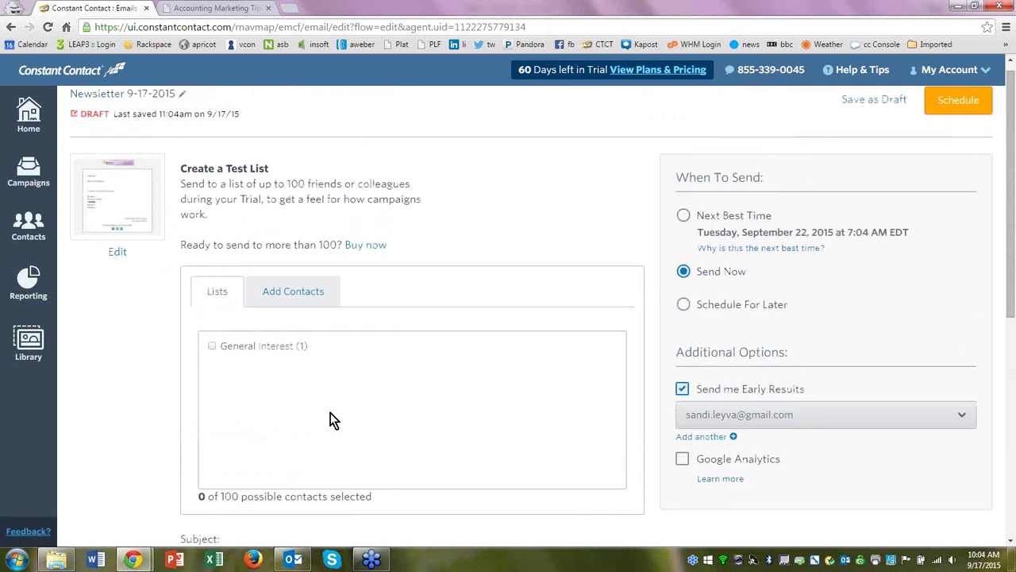
{"action": "left_click", "coordinate": [211, 347]}
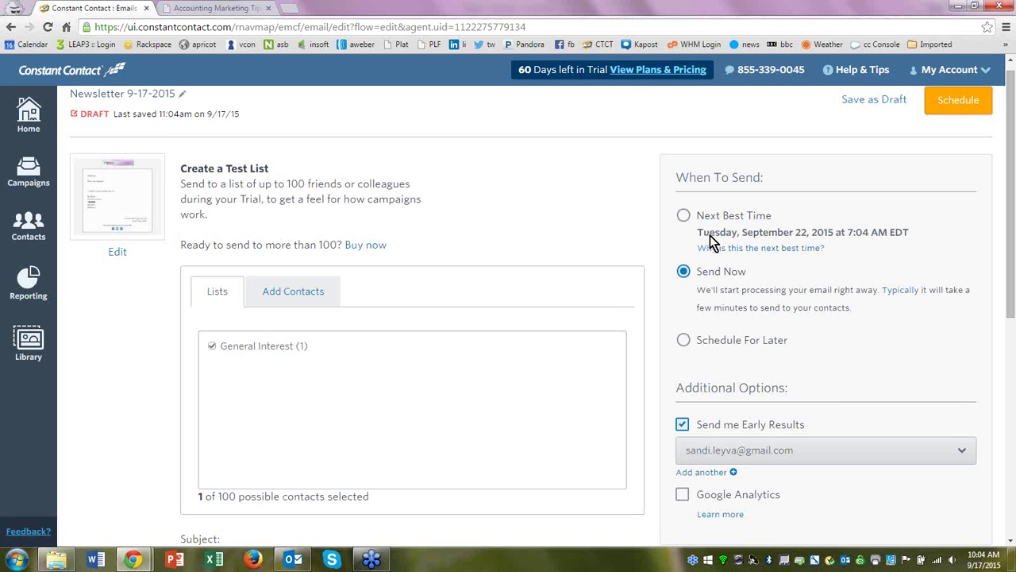
Set the email to be scheduled for later, on 09/18/2015 at 4:00 am.
{"action": "left_click", "coordinate": [684, 342]}
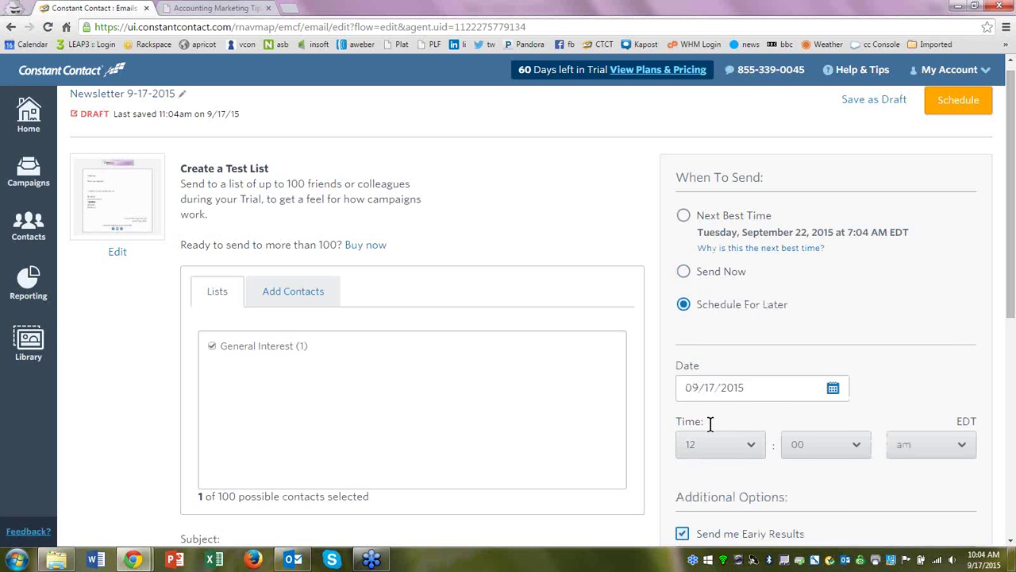
{"action": "left_click", "coordinate": [755, 389]}
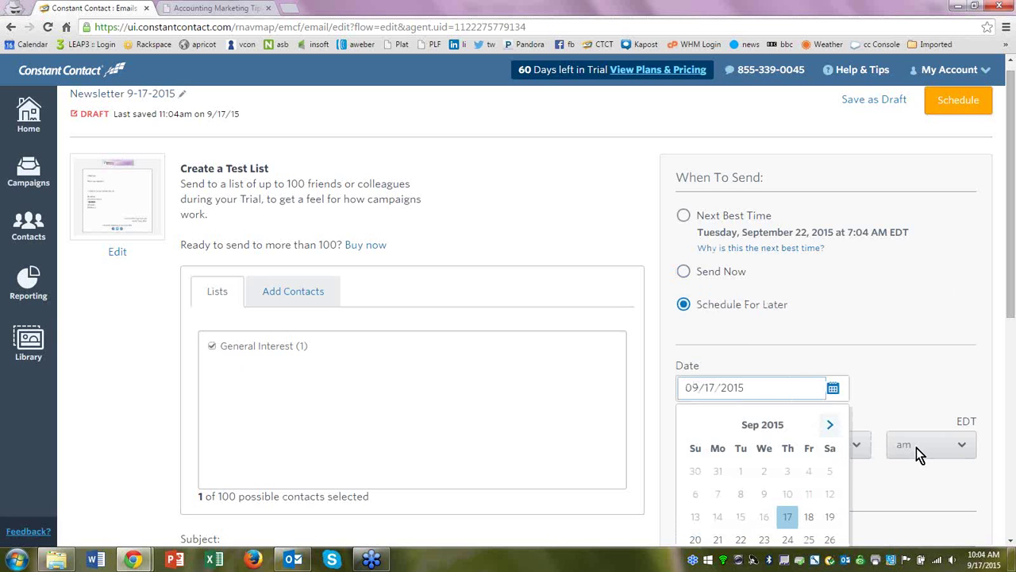
{"action": "left_click", "coordinate": [810, 518]}
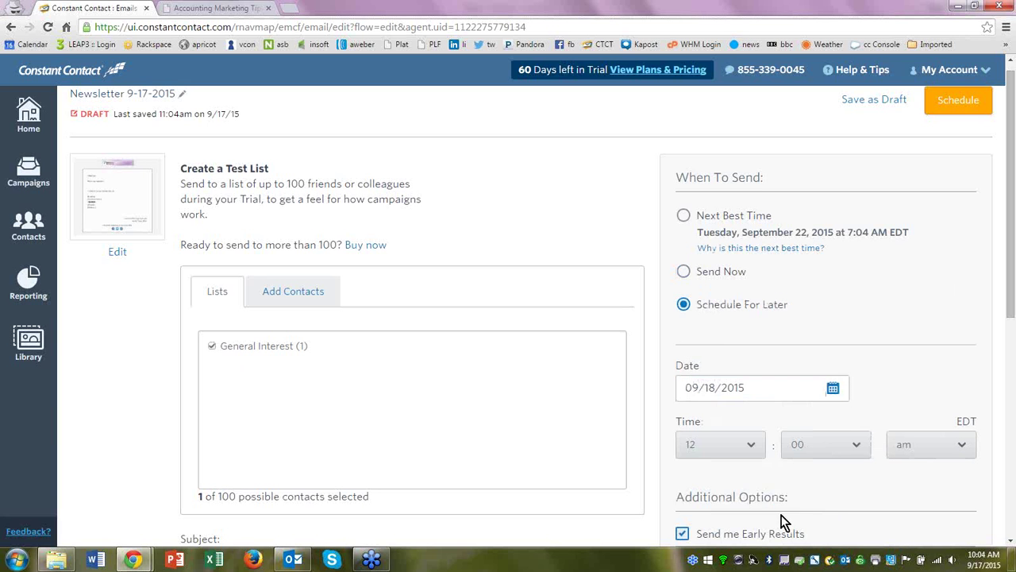
{"action": "left_click", "coordinate": [752, 444]}
{"action": "left_click", "coordinate": [729, 520]}
Review the remaining email settings, schedule the newsletter campaign and finish, returning to the home page.
{"action": "left_click_drag", "start_coordinate": [1014, 206], "coordinate": [1014, 264]}
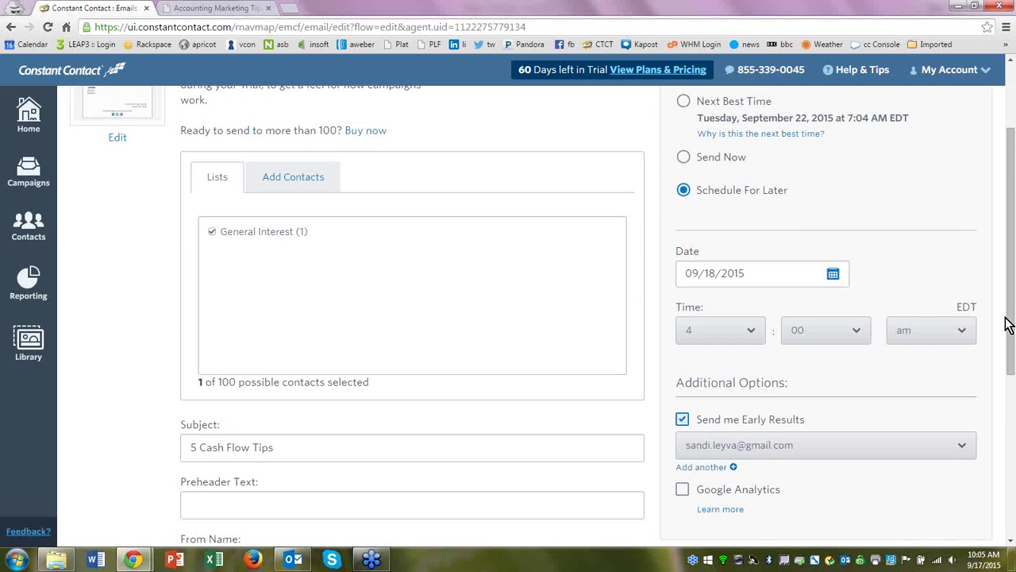
{"action": "left_click_drag", "start_coordinate": [1006, 322], "coordinate": [1004, 181]}
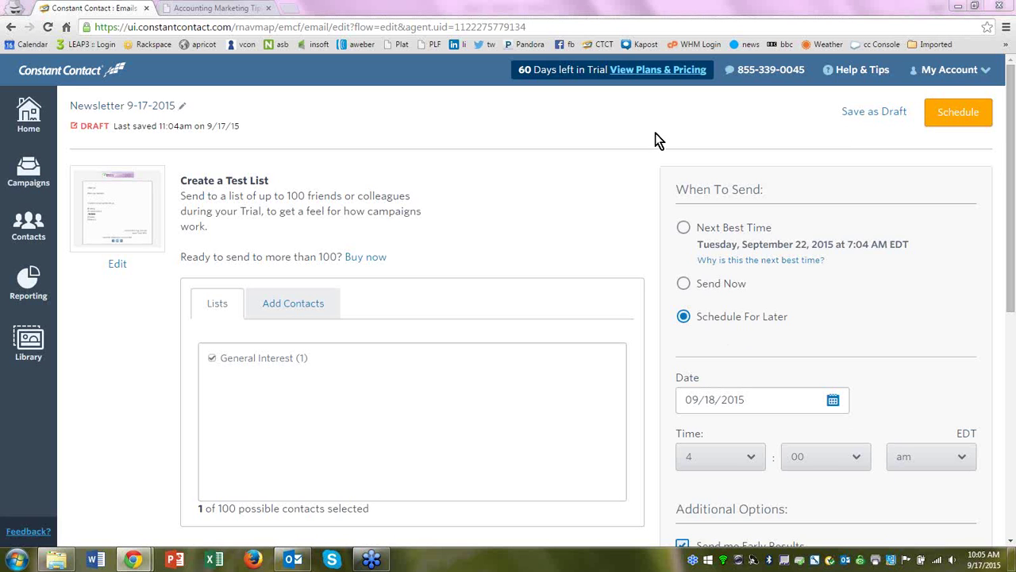
{"action": "left_click", "coordinate": [925, 111]}
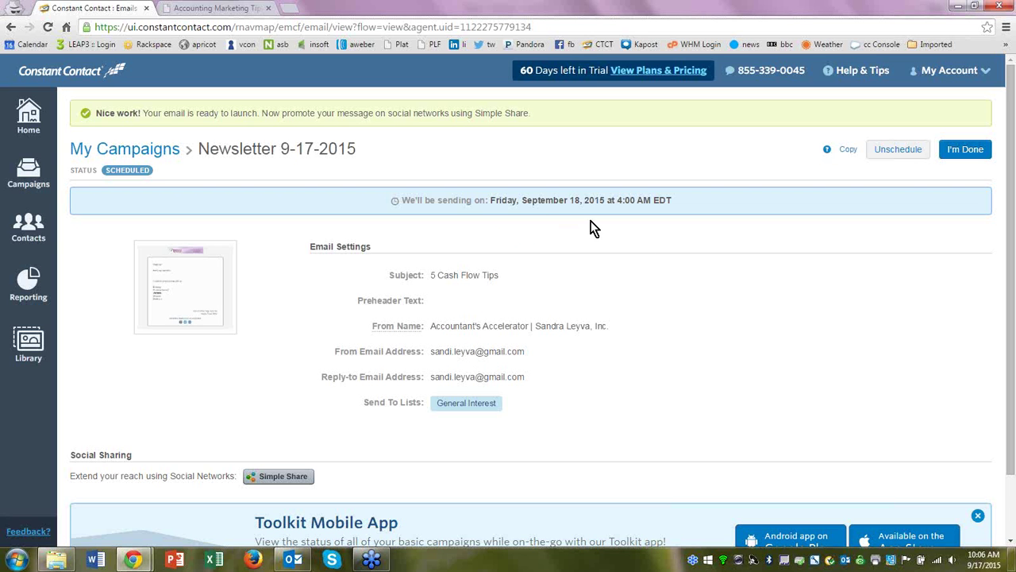
{"action": "left_click", "coordinate": [965, 149]}
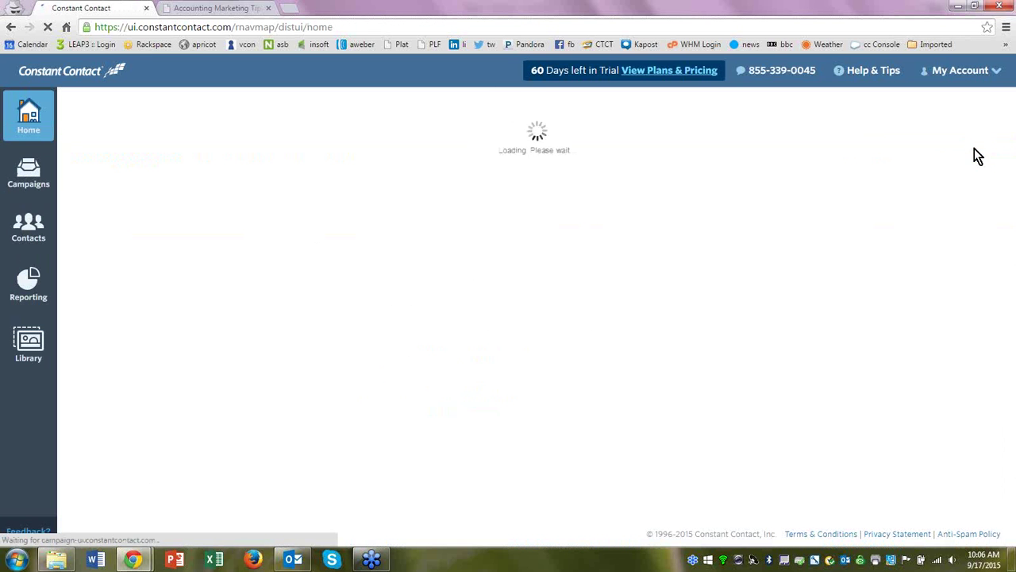